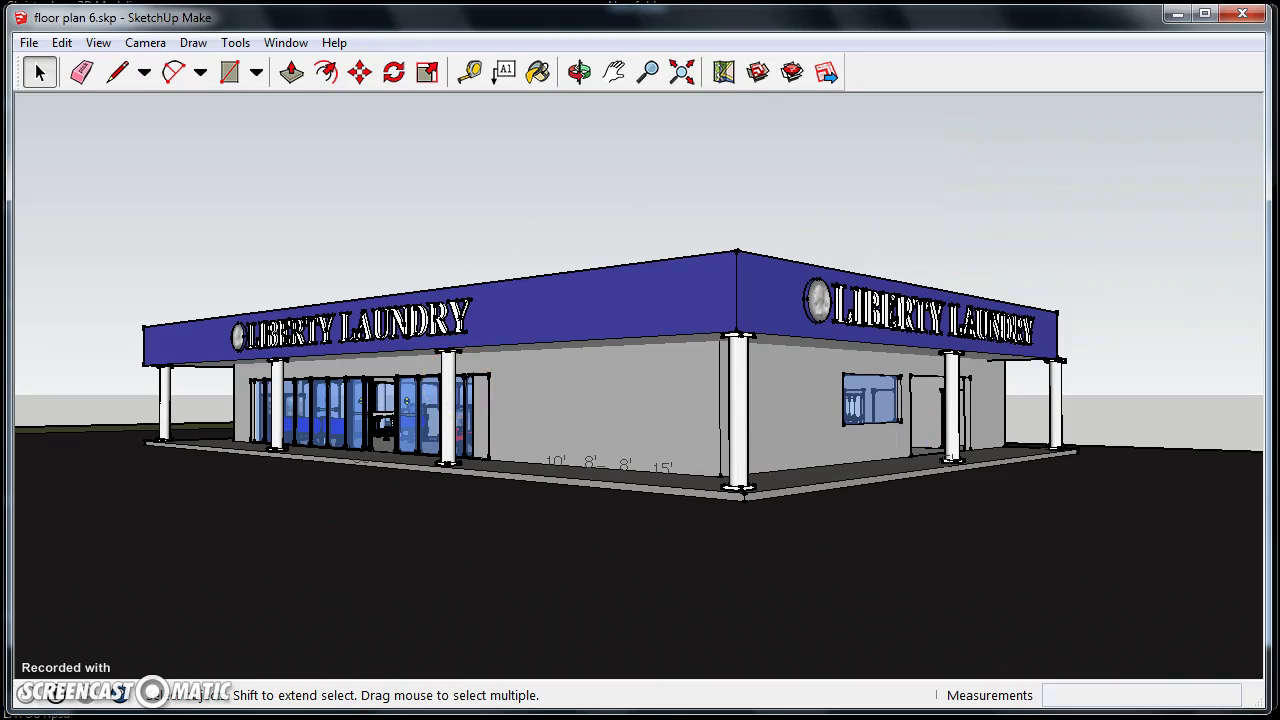
Compare the exterior view of the laundromat model with the real building photo 1.jpg in Windows Photo Viewer.
{"action": "key", "text": "alt+Tab"}
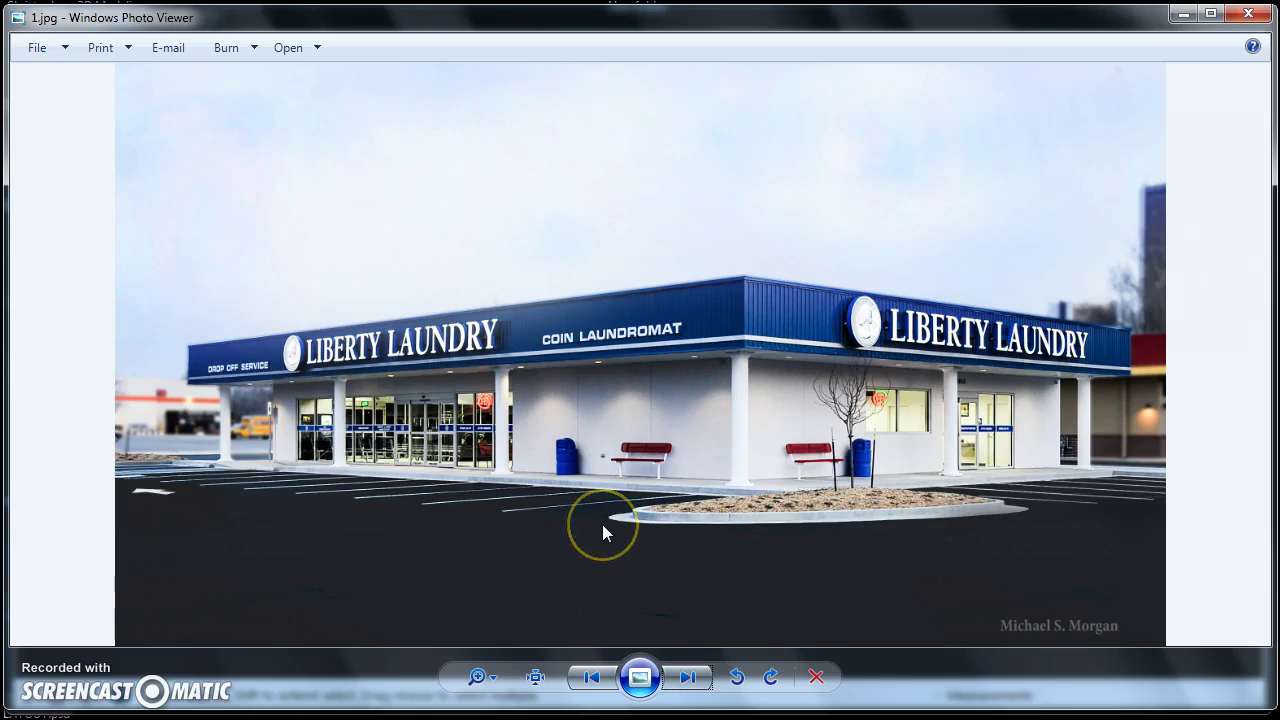
{"action": "left_click", "coordinate": [752, 296]}
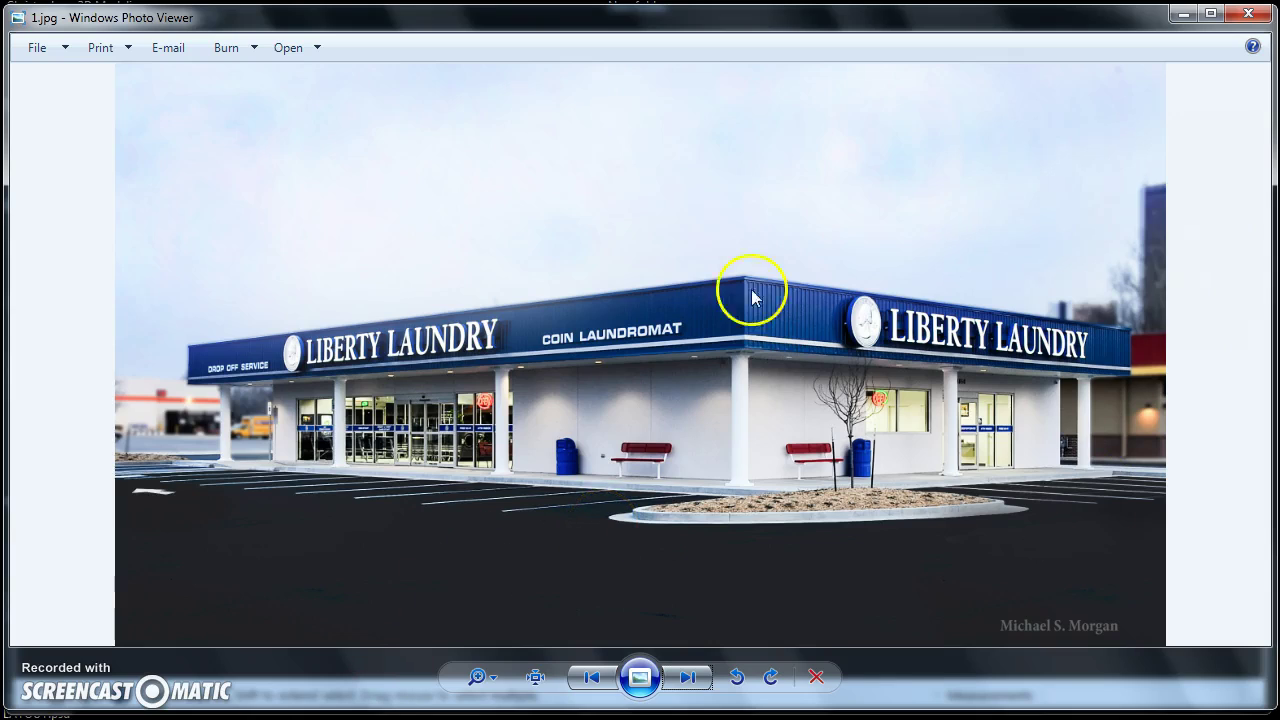
{"action": "key", "text": "alt+Tab"}
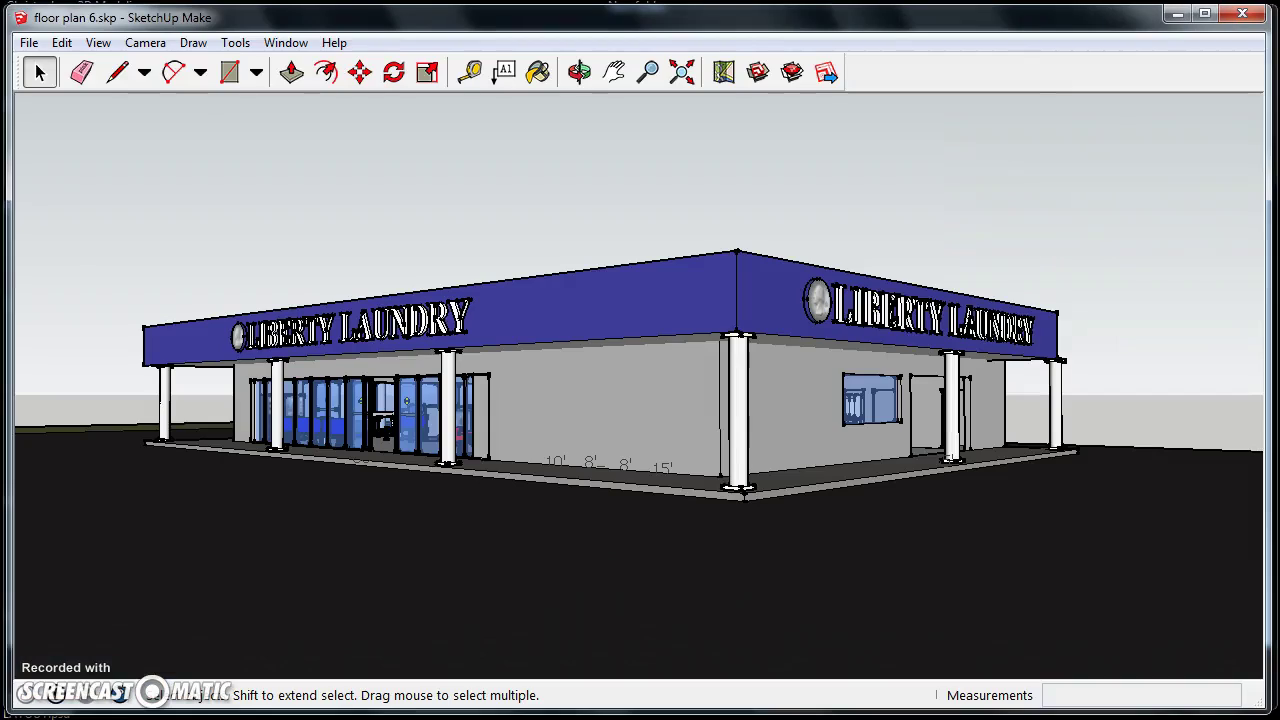
{"action": "key", "text": "alt+Tab"}
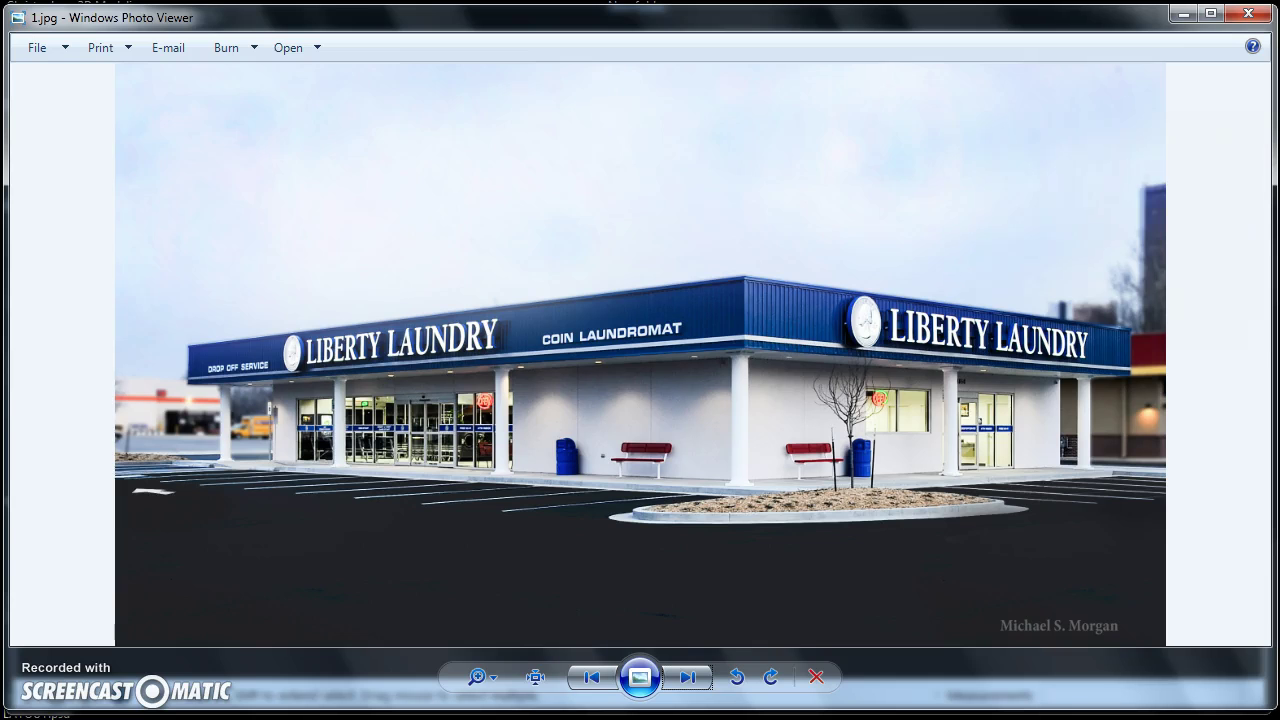
{"action": "key", "text": "alt+Tab"}
{"action": "key", "text": "alt+Tab"}
{"action": "left_click", "coordinate": [420, 558]}
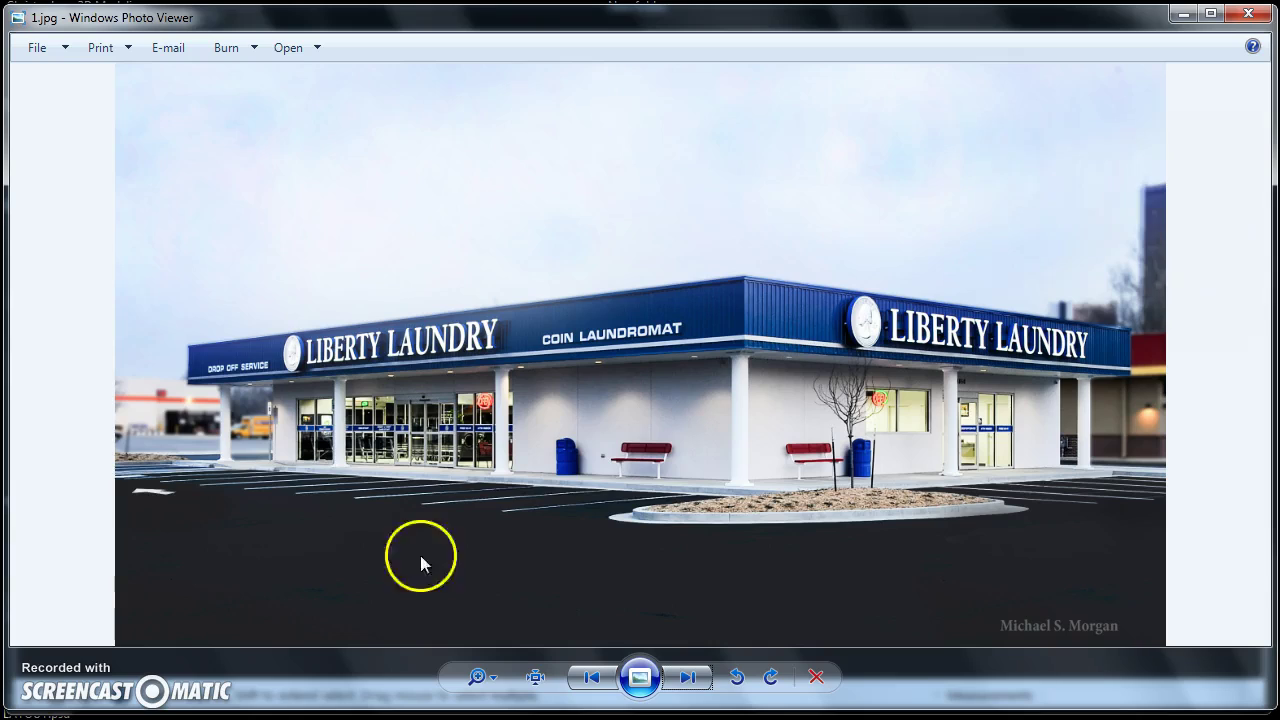
Browse the interior photos of the laundromat, from 2.jpg through the IMG_7997_HDR-Edit.jpg shots, to examine the equipment and seating layout.
{"action": "left_click", "coordinate": [686, 680]}
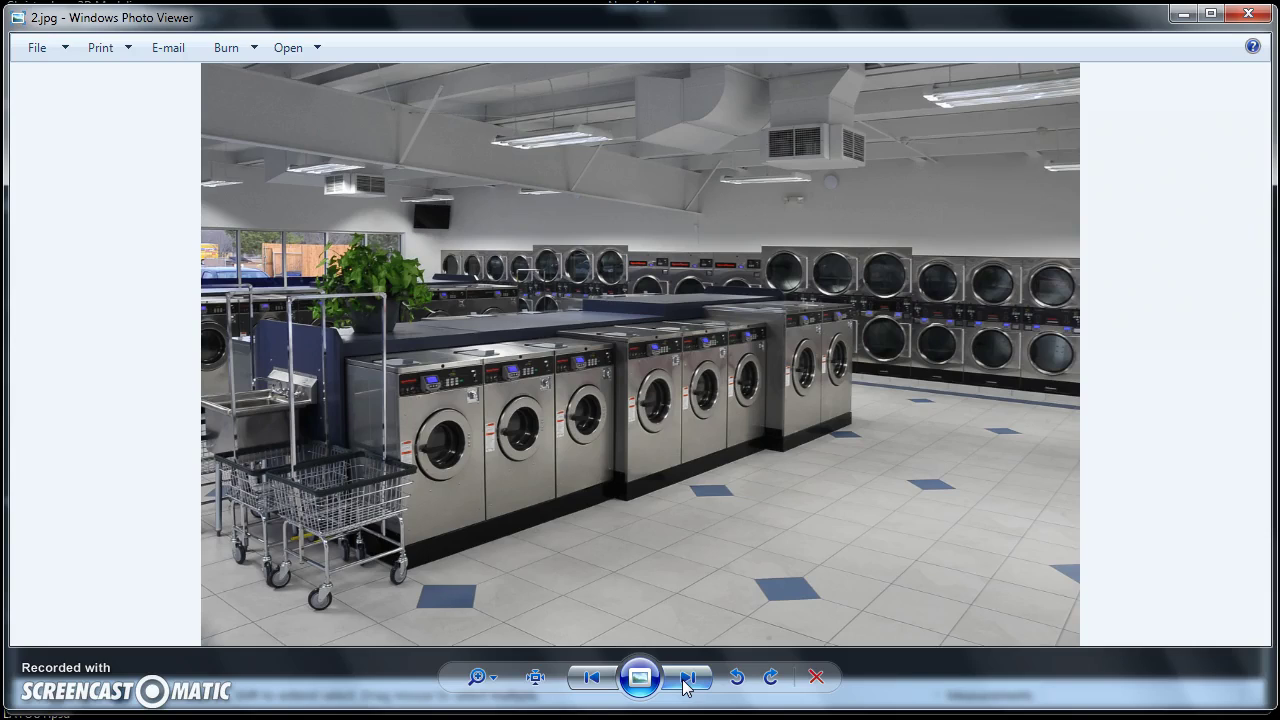
{"action": "left_click", "coordinate": [686, 680]}
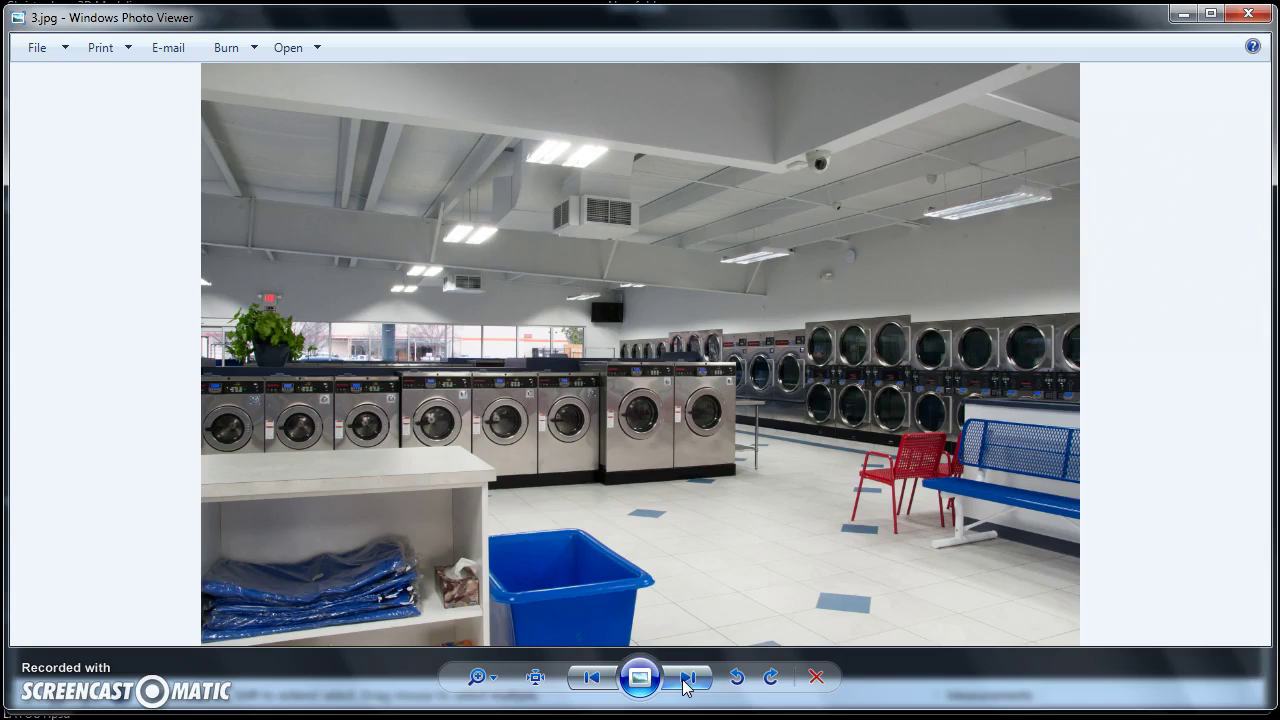
{"action": "left_click", "coordinate": [686, 680]}
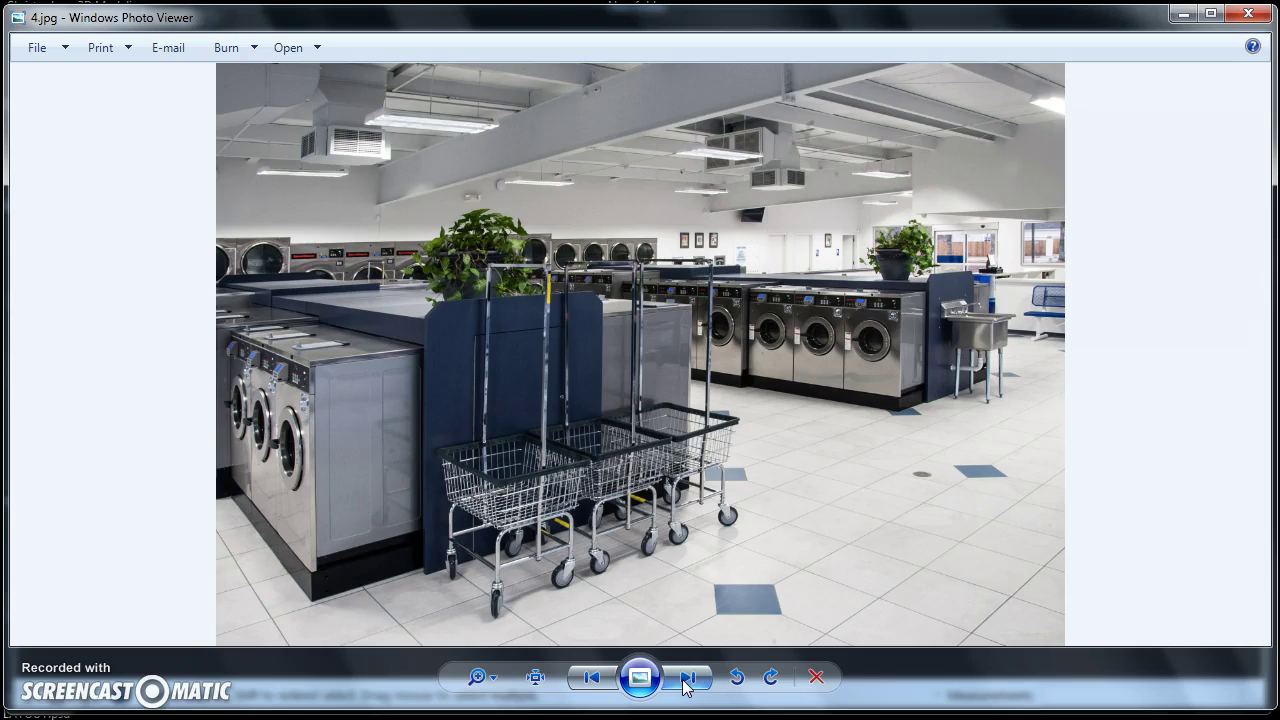
{"action": "left_click", "coordinate": [686, 680]}
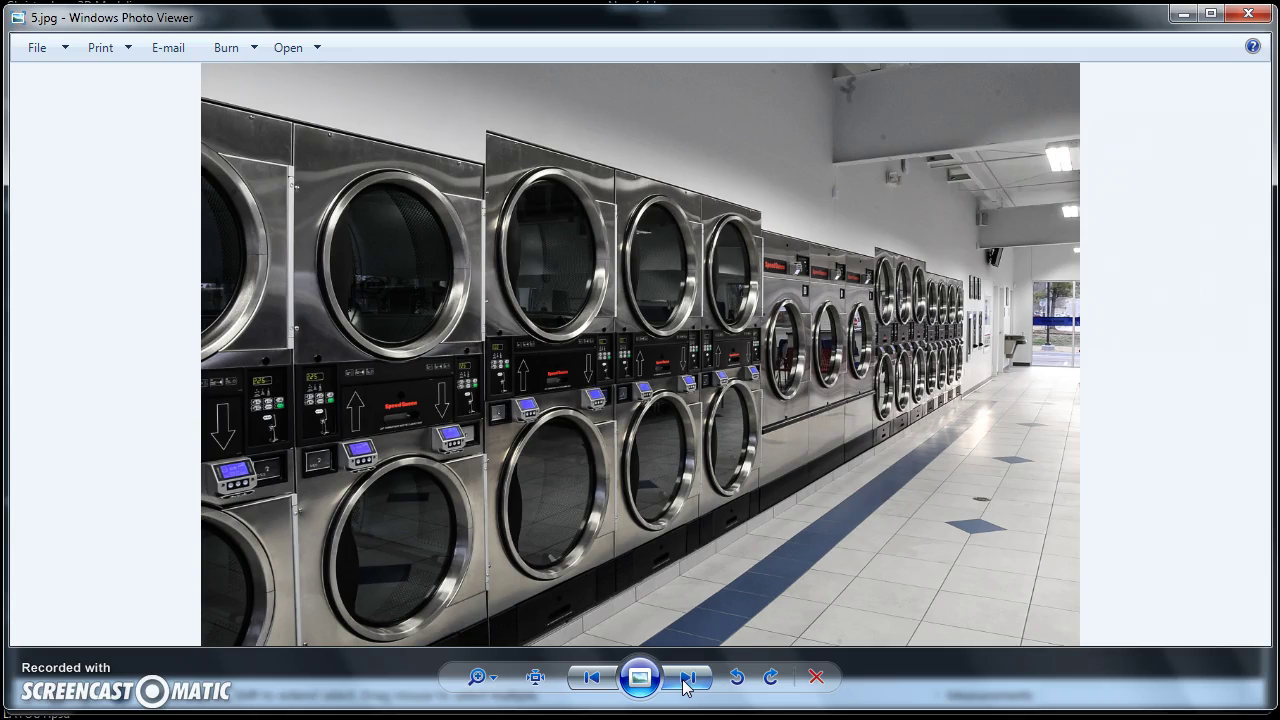
{"action": "left_click", "coordinate": [686, 680]}
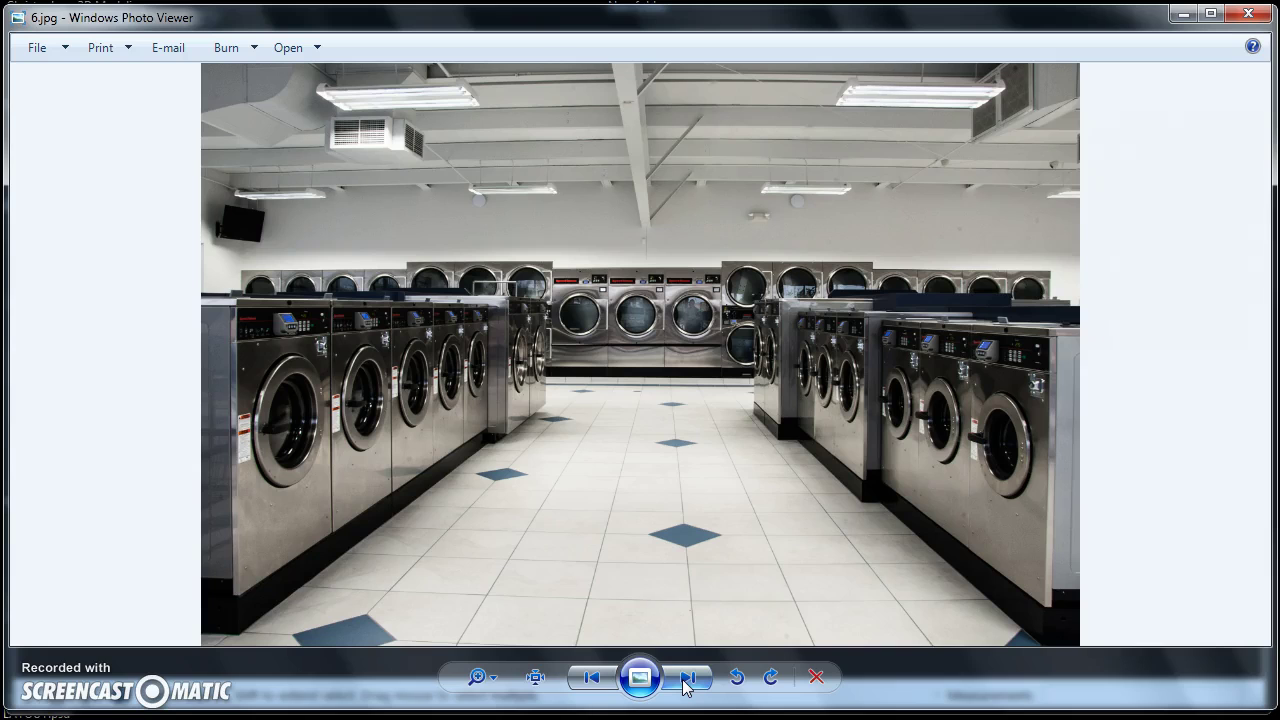
{"action": "left_click", "coordinate": [686, 680]}
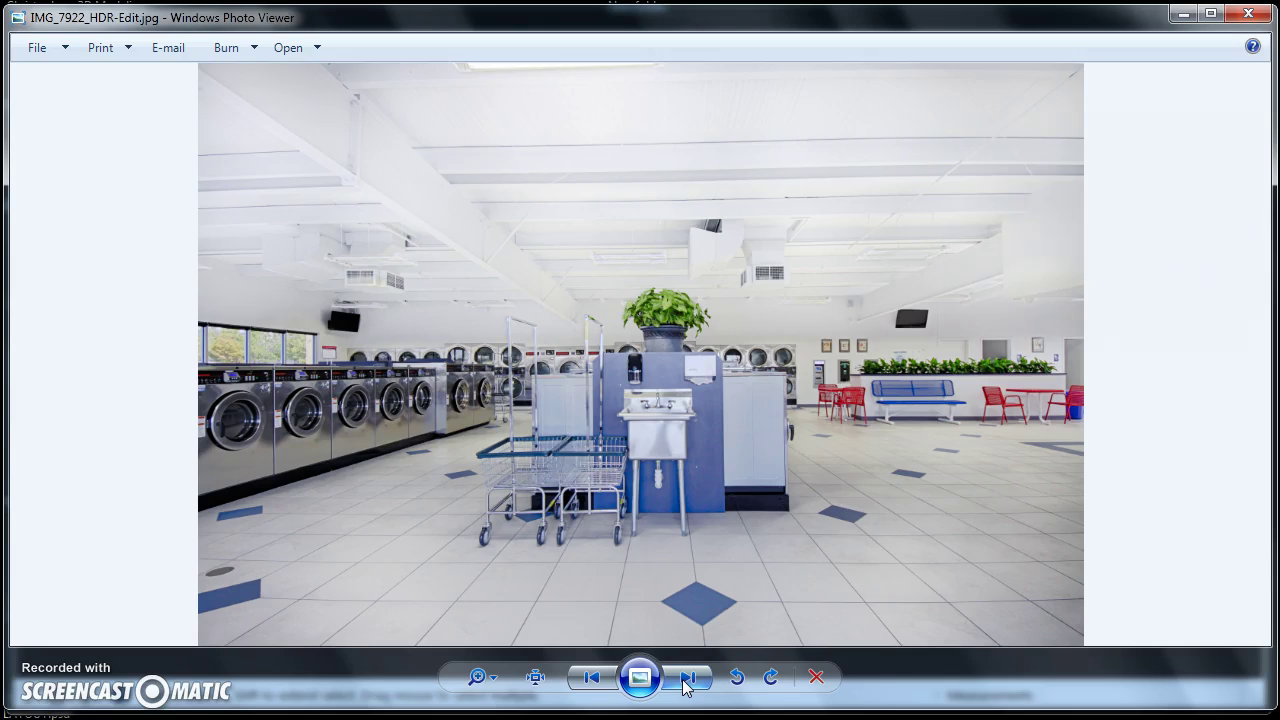
{"action": "left_click", "coordinate": [686, 680]}
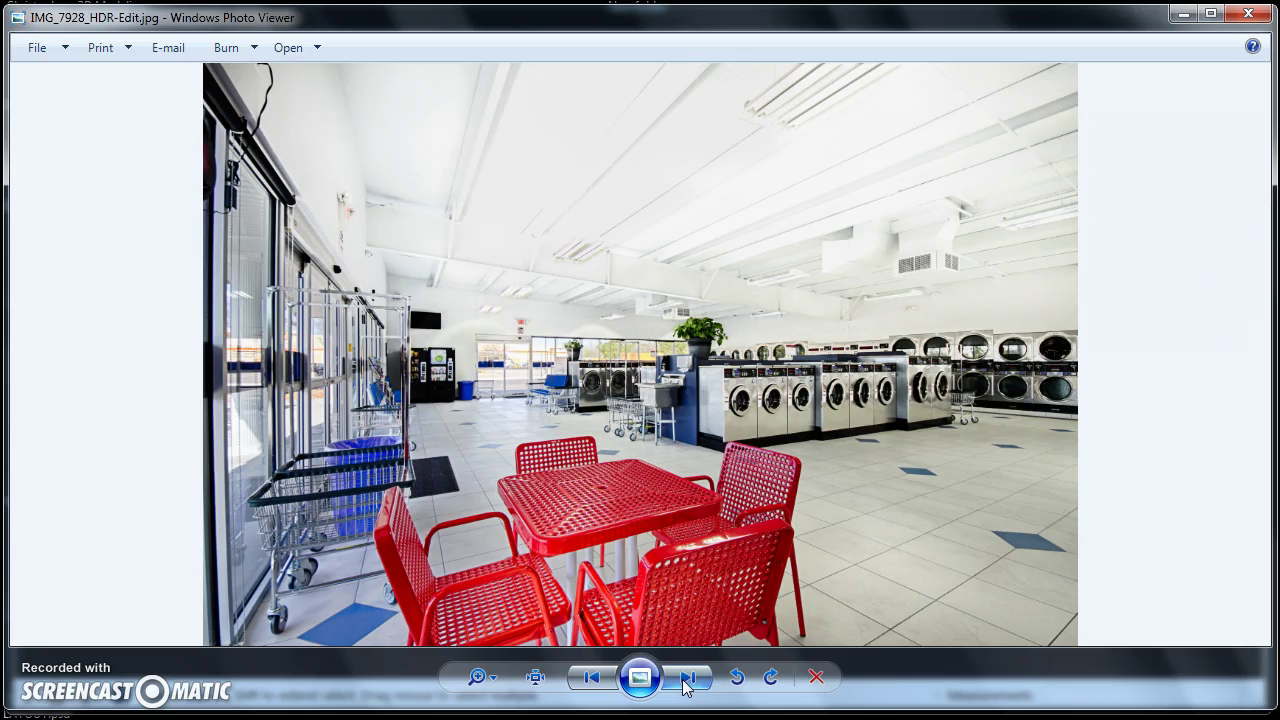
{"action": "left_click", "coordinate": [686, 680]}
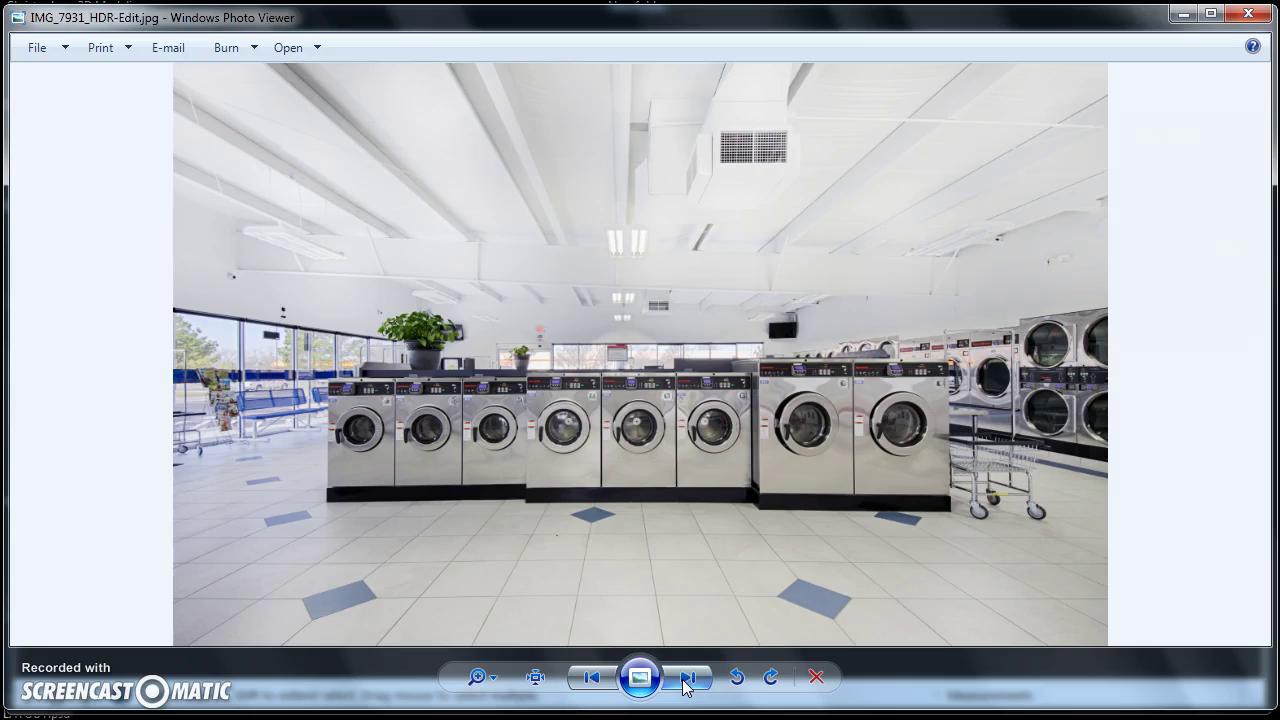
{"action": "left_click", "coordinate": [686, 680]}
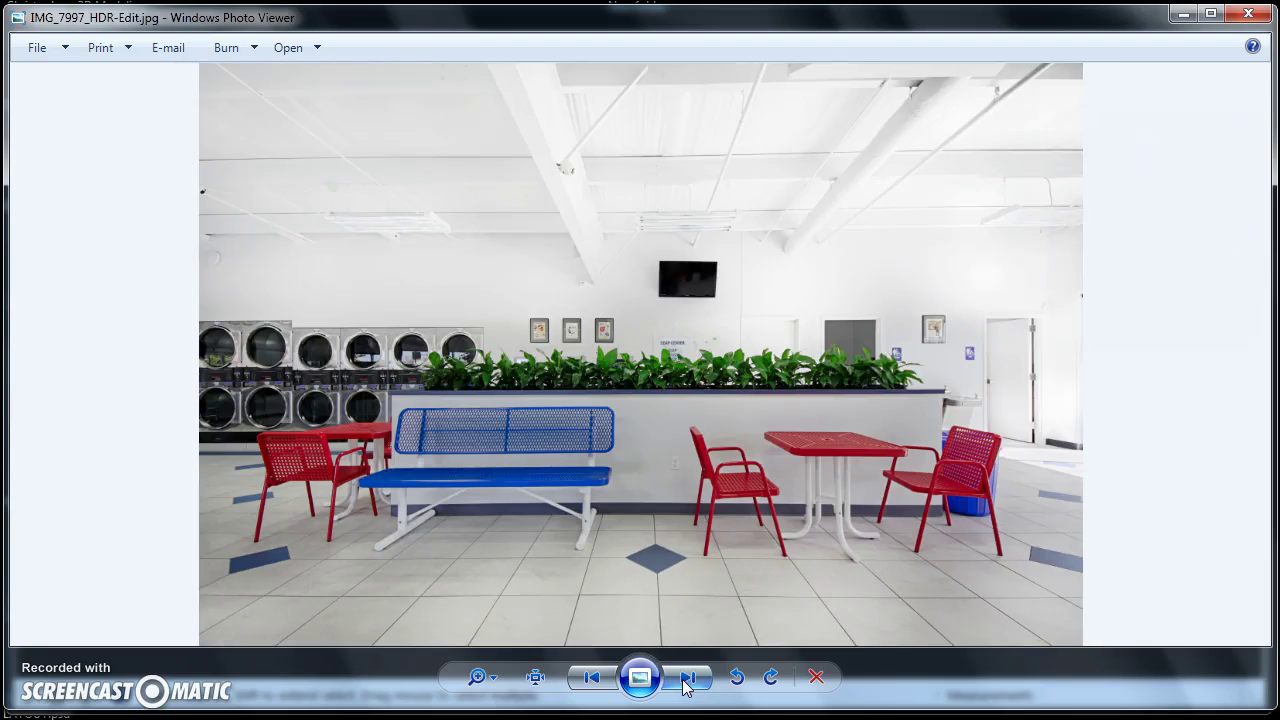
{"action": "left_click", "coordinate": [686, 680]}
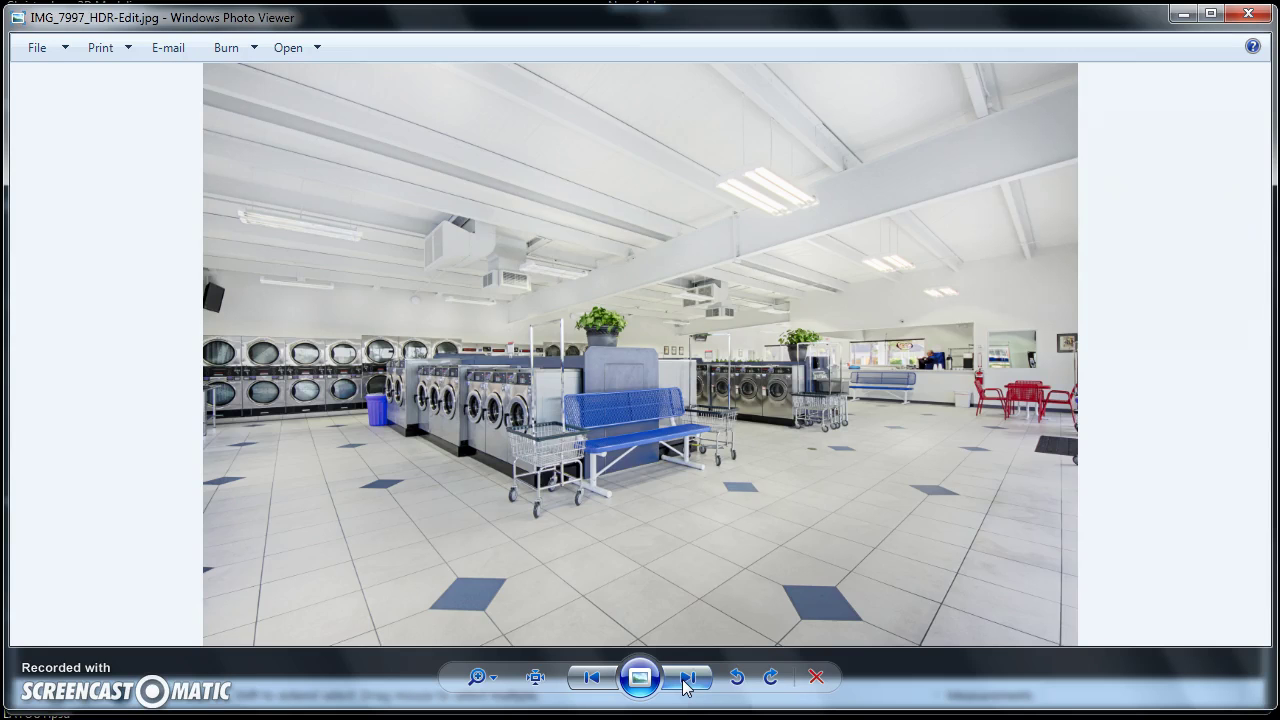
Switch back to SketchUp and delete the blue roof fascia group with the LIBERTY LAUNDRY signs from the building.
{"action": "left_click", "coordinate": [1182, 14]}
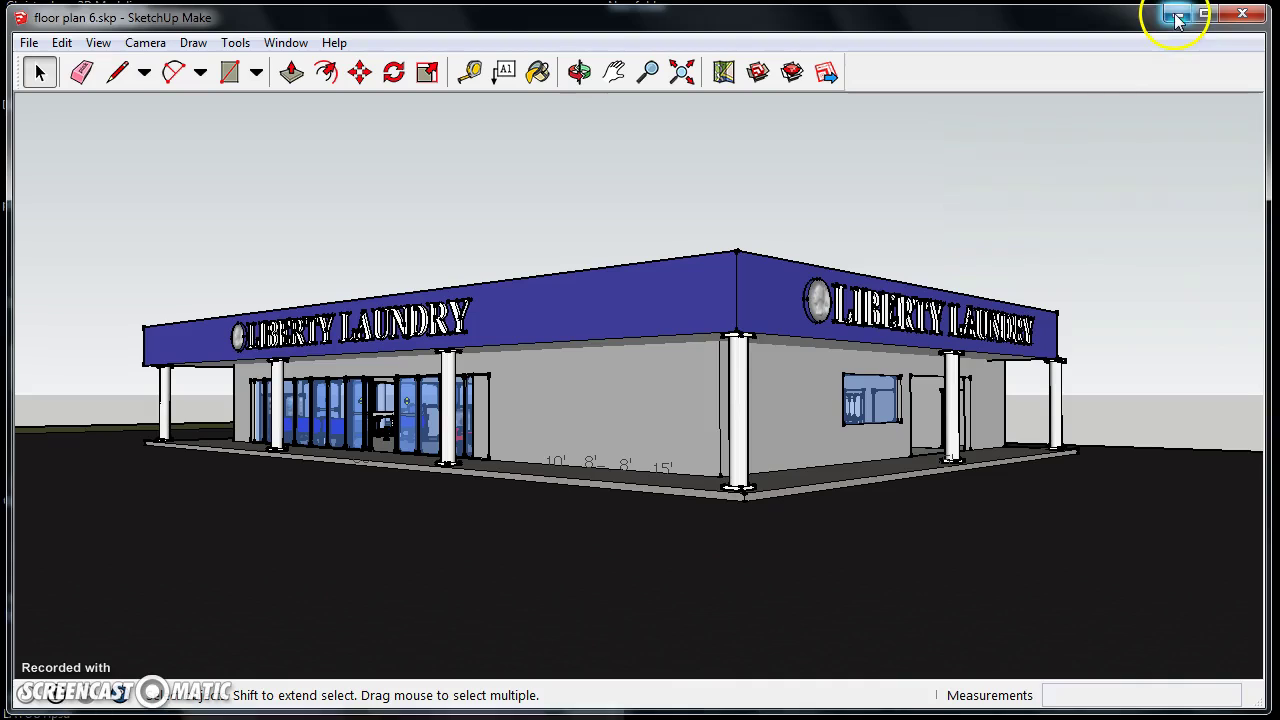
{"action": "left_click", "coordinate": [589, 318]}
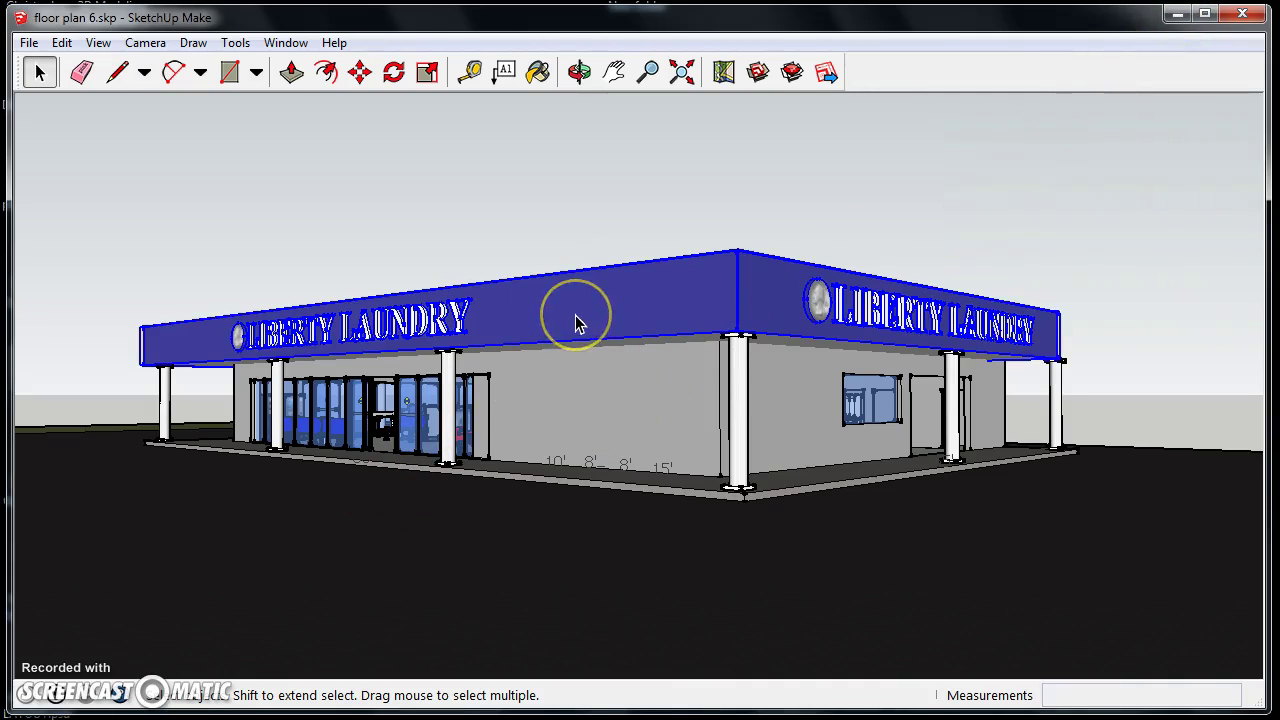
{"action": "key", "text": "Delete"}
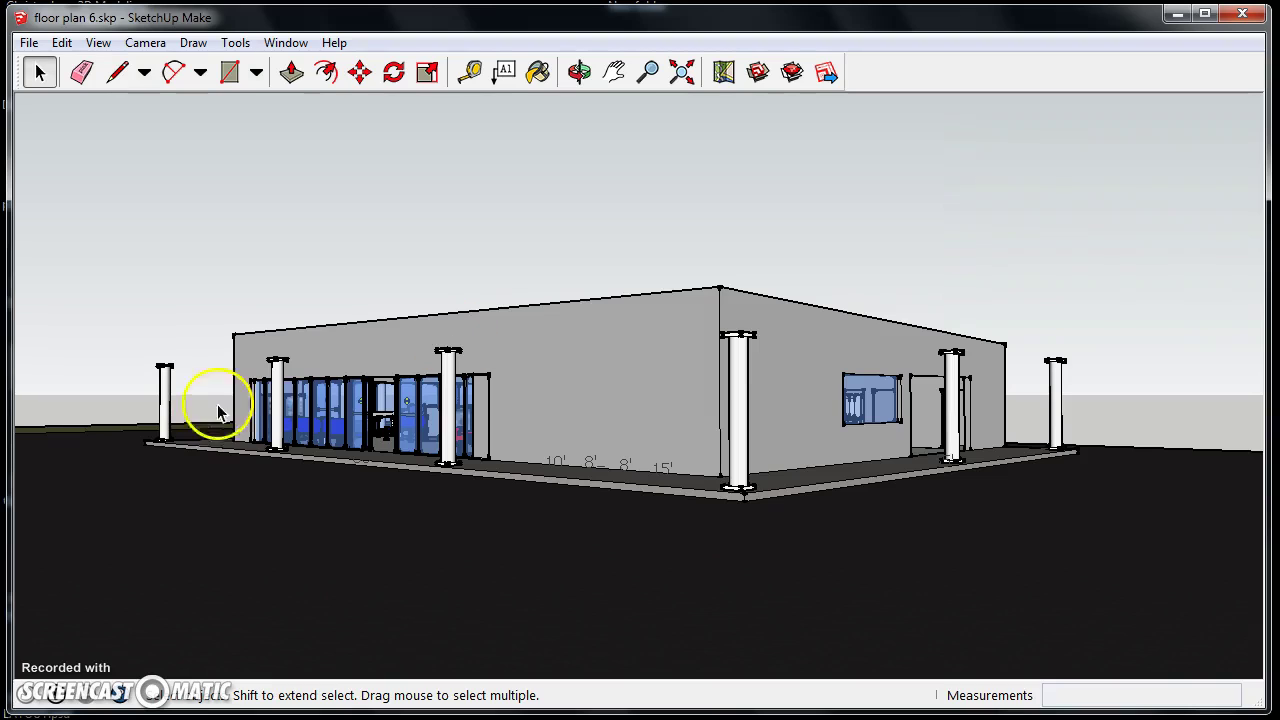
Walk through the model's interior with the Walk tool, past the washers and dryers to the ATM, change machines and soap center.
{"action": "left_click", "coordinate": [145, 43]}
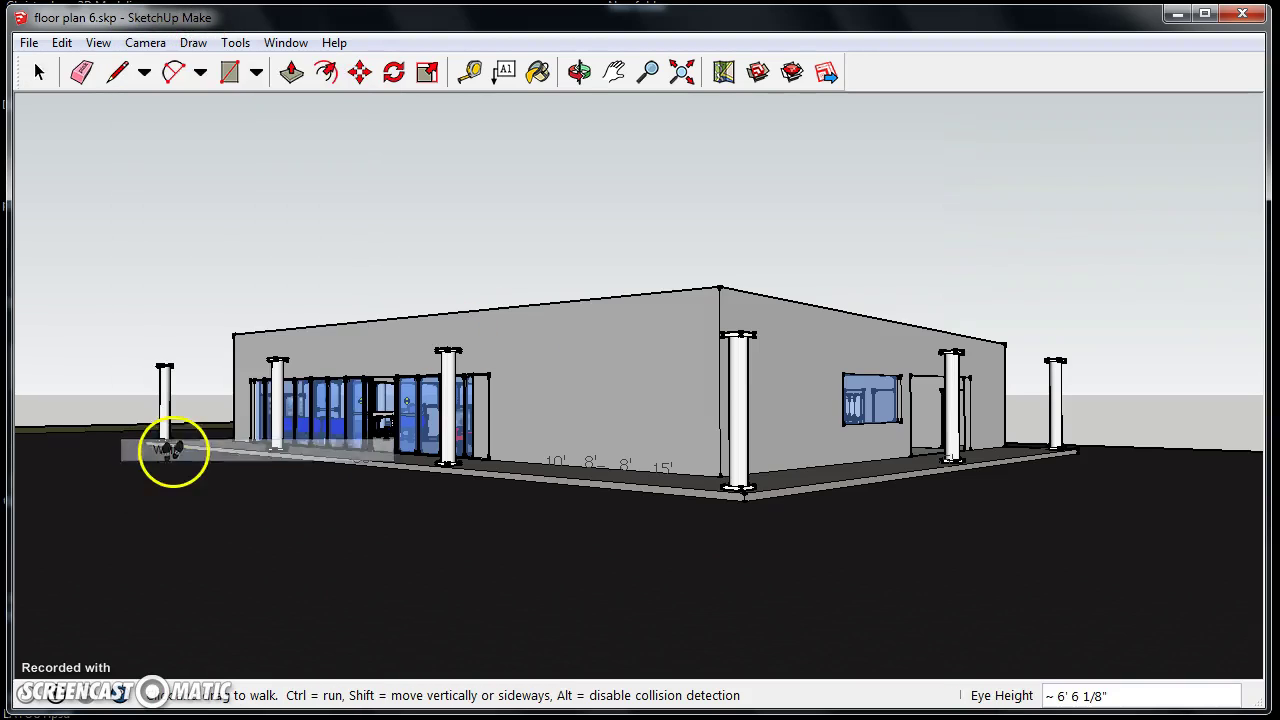
{"action": "left_click", "coordinate": [160, 449]}
{"action": "left_click_drag", "start_coordinate": [178, 500], "coordinate": [657, 451]}
{"action": "middle_click_drag", "start_coordinate": [657, 451], "coordinate": [765, 475], "text": "shift"}
{"action": "left_click_drag", "start_coordinate": [765, 475], "coordinate": [777, 429]}
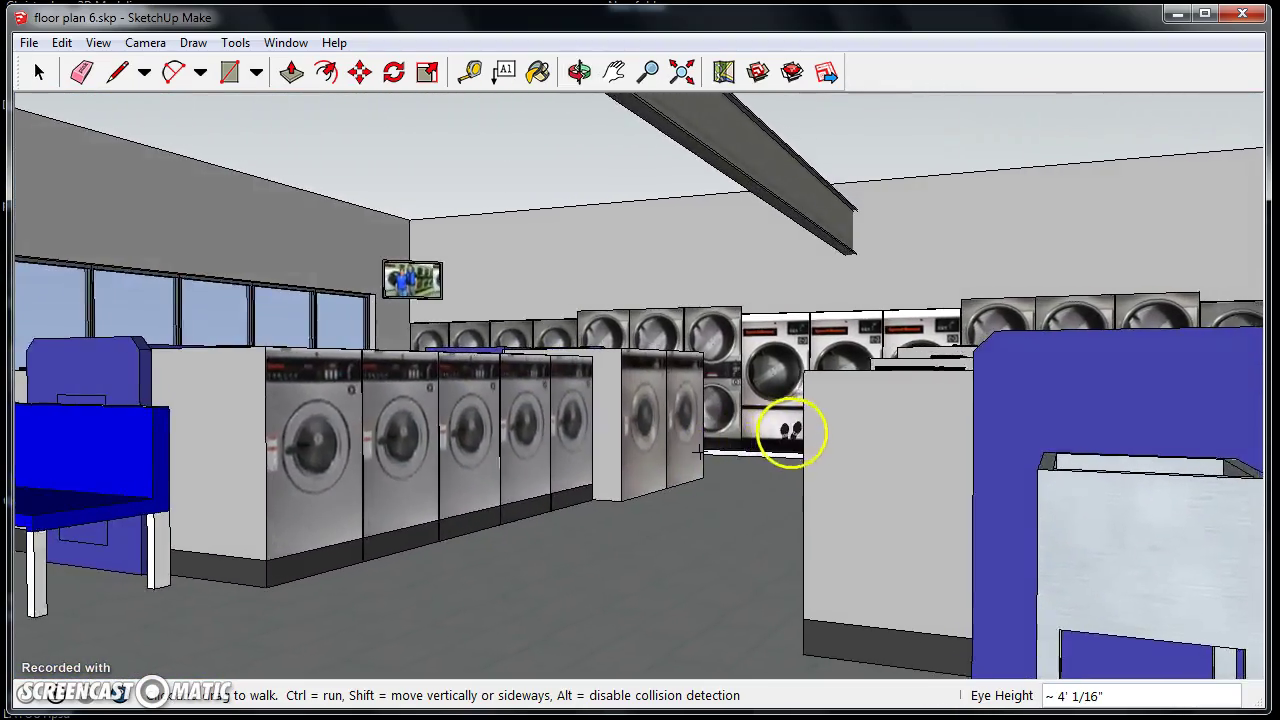
{"action": "mouse_move", "coordinate": [777, 429]}
{"action": "middle_mouse_down"}
{"action": "mouse_move", "coordinate": [1032, 393]}
{"action": "mouse_move", "coordinate": [1000, 423]}
{"action": "mouse_move", "coordinate": [1194, 429]}
{"action": "mouse_move", "coordinate": [791, 409]}
{"action": "middle_mouse_up"}
{"action": "left_click_drag", "start_coordinate": [791, 409], "coordinate": [1149, 557]}
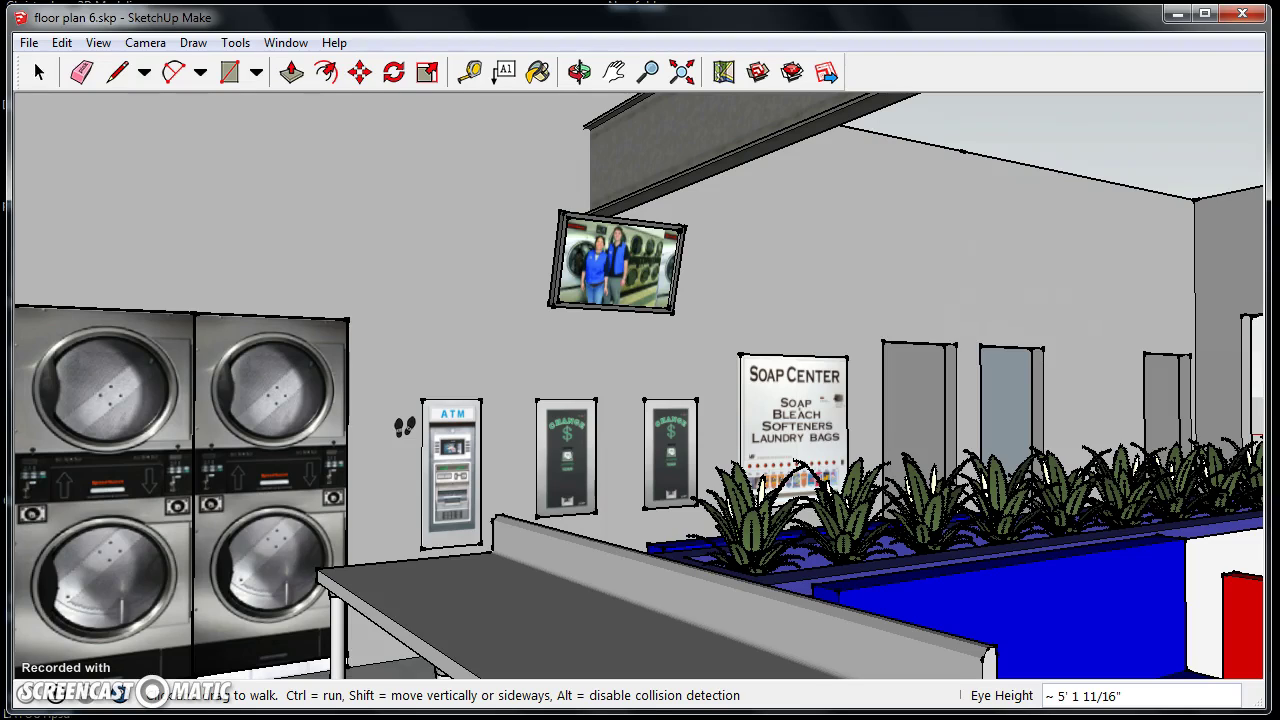
{"action": "key", "text": "space"}
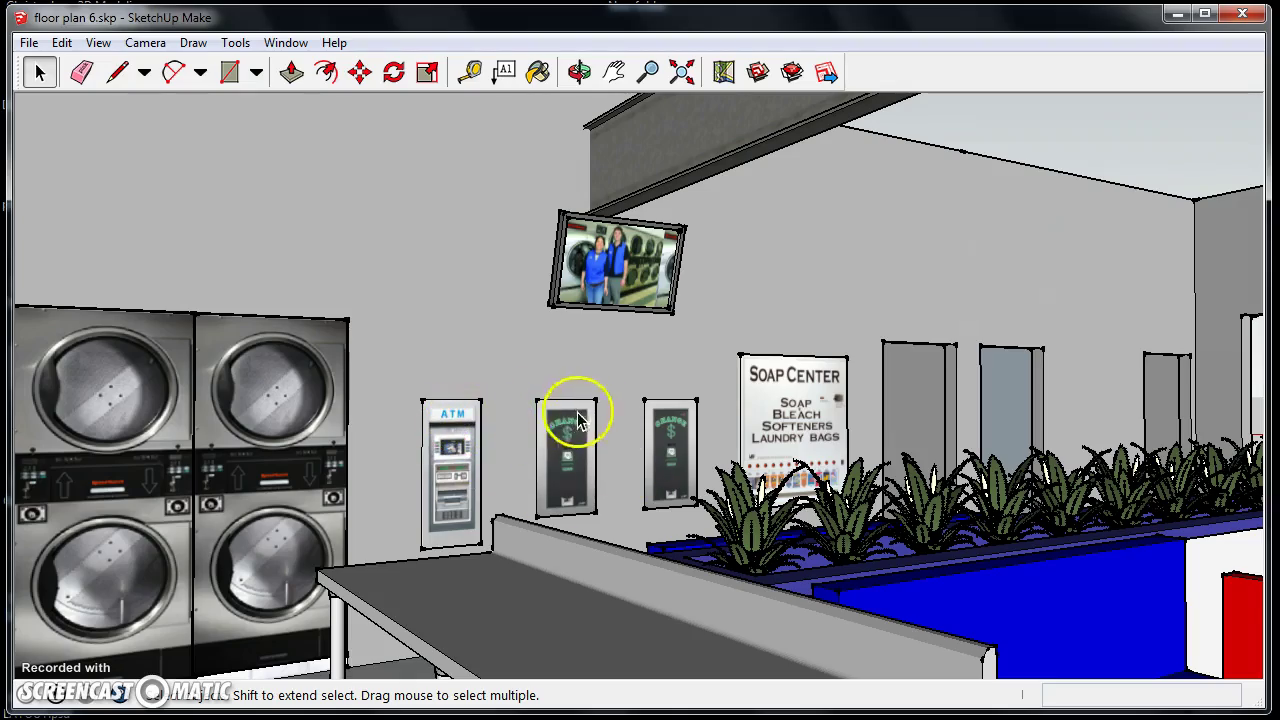
Examine the roofless floor plan from above, including the washer islands, dryer wall, folding tables and seating area.
{"action": "middle_click_drag", "start_coordinate": [578, 420], "coordinate": [634, 366]}
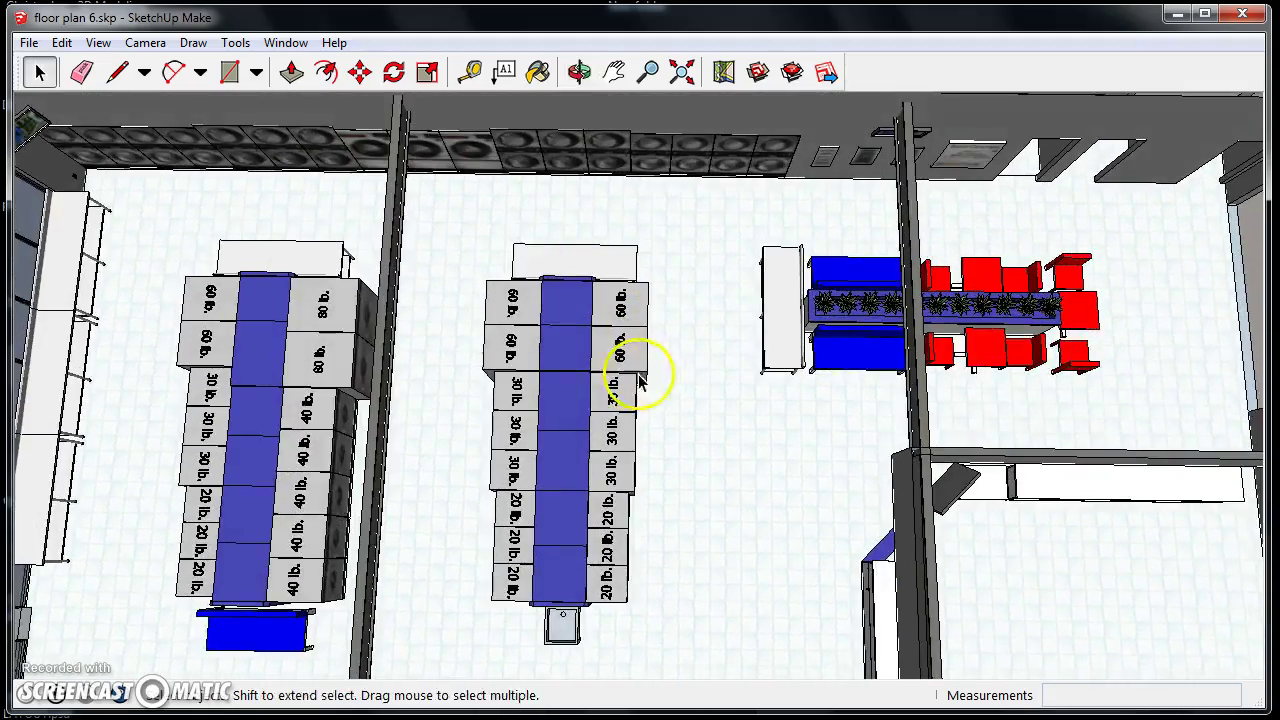
{"action": "scroll", "coordinate": [563, 349], "scroll_direction": "down", "scroll_amount": 5}
{"action": "scroll", "coordinate": [563, 349], "scroll_direction": "down", "scroll_amount": 3}
{"action": "middle_click_drag", "start_coordinate": [563, 349], "coordinate": [571, 271]}
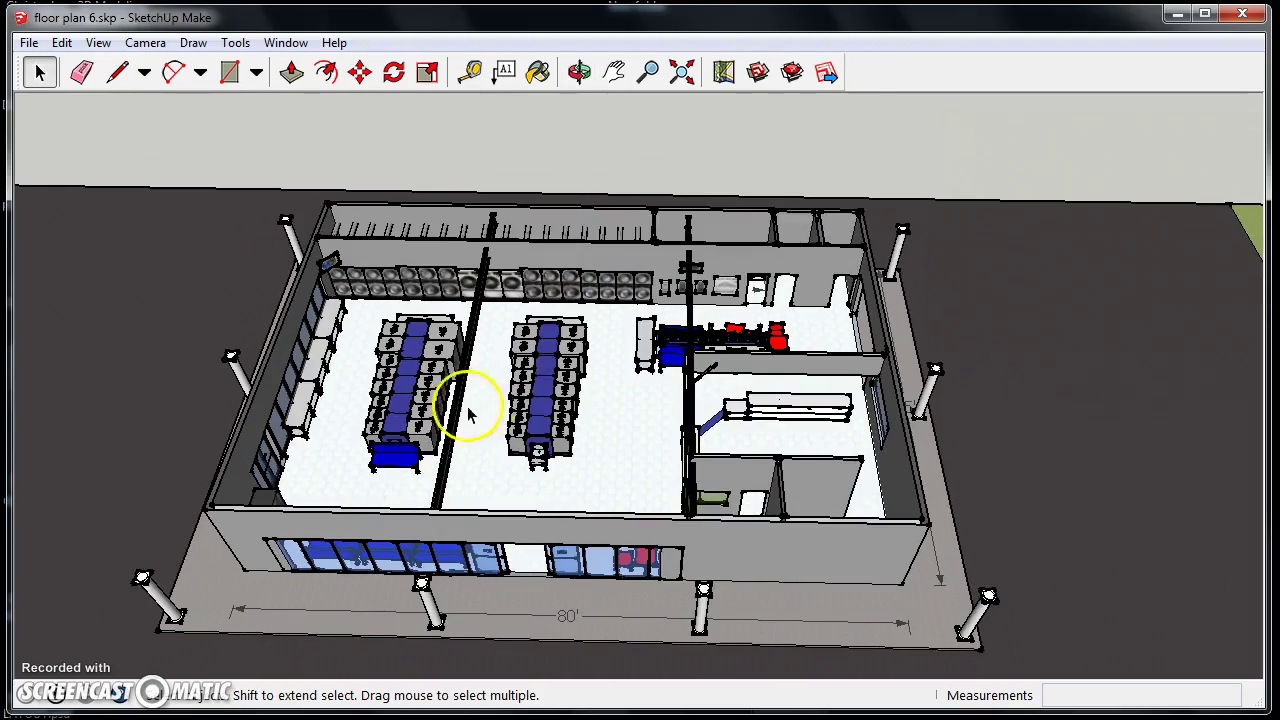
{"action": "scroll", "coordinate": [455, 408], "scroll_direction": "up", "scroll_amount": 5}
{"action": "scroll", "coordinate": [398, 388], "scroll_direction": "down", "scroll_amount": 2}
{"action": "middle_click_drag", "start_coordinate": [398, 388], "coordinate": [500, 394]}
{"action": "middle_click_drag", "start_coordinate": [452, 508], "coordinate": [523, 494]}
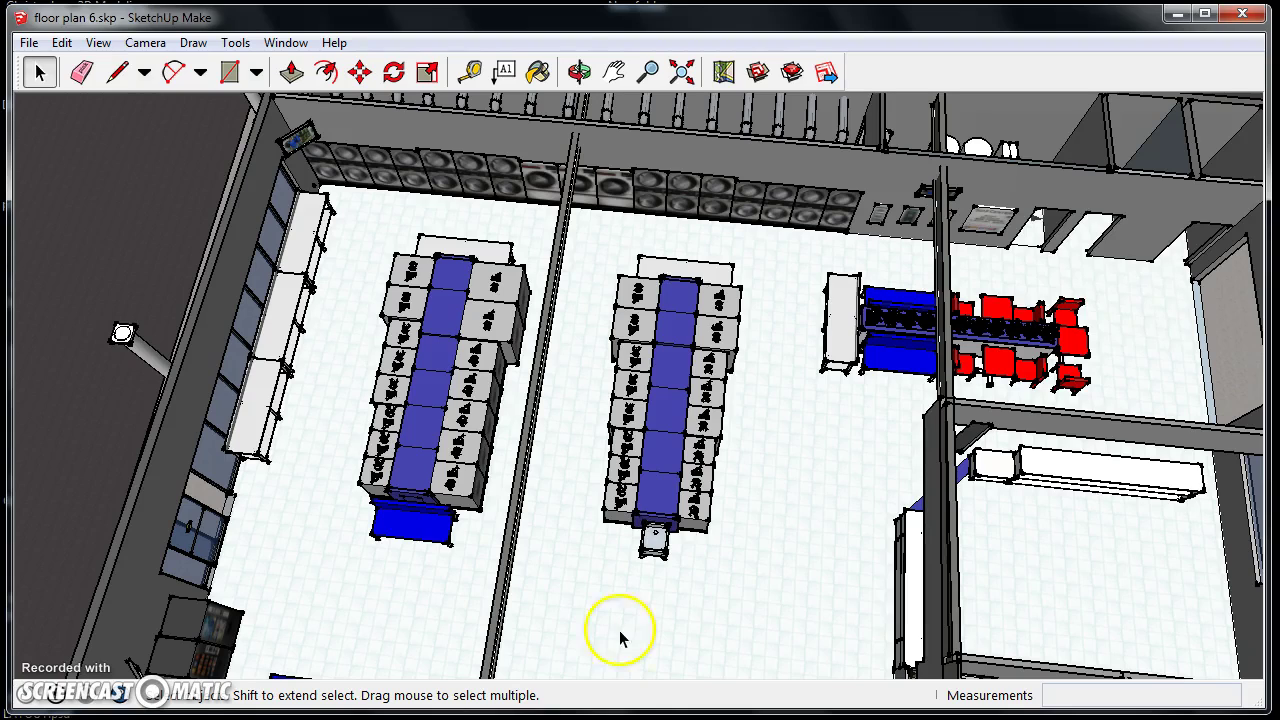
Switch to Windows Photo Viewer and bring up the reference photo 1.jpg.
{"action": "key", "text": "alt+Tab"}
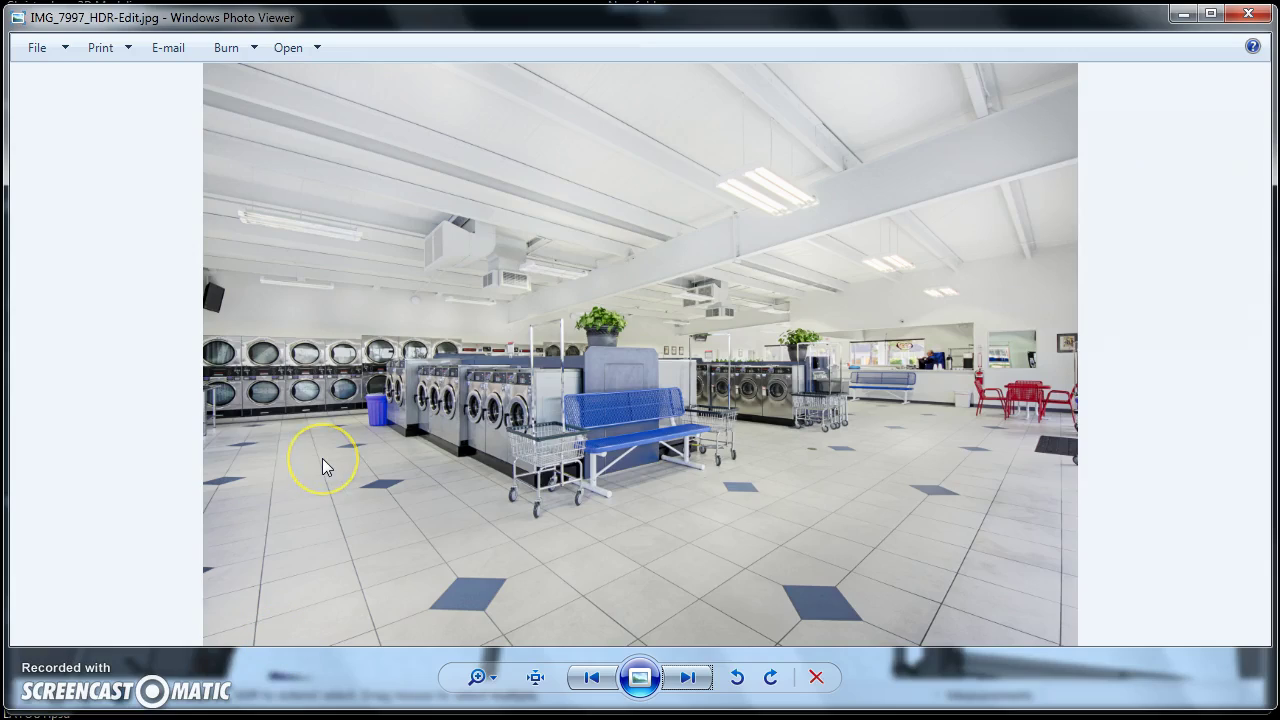
{"action": "key", "text": "Left"}
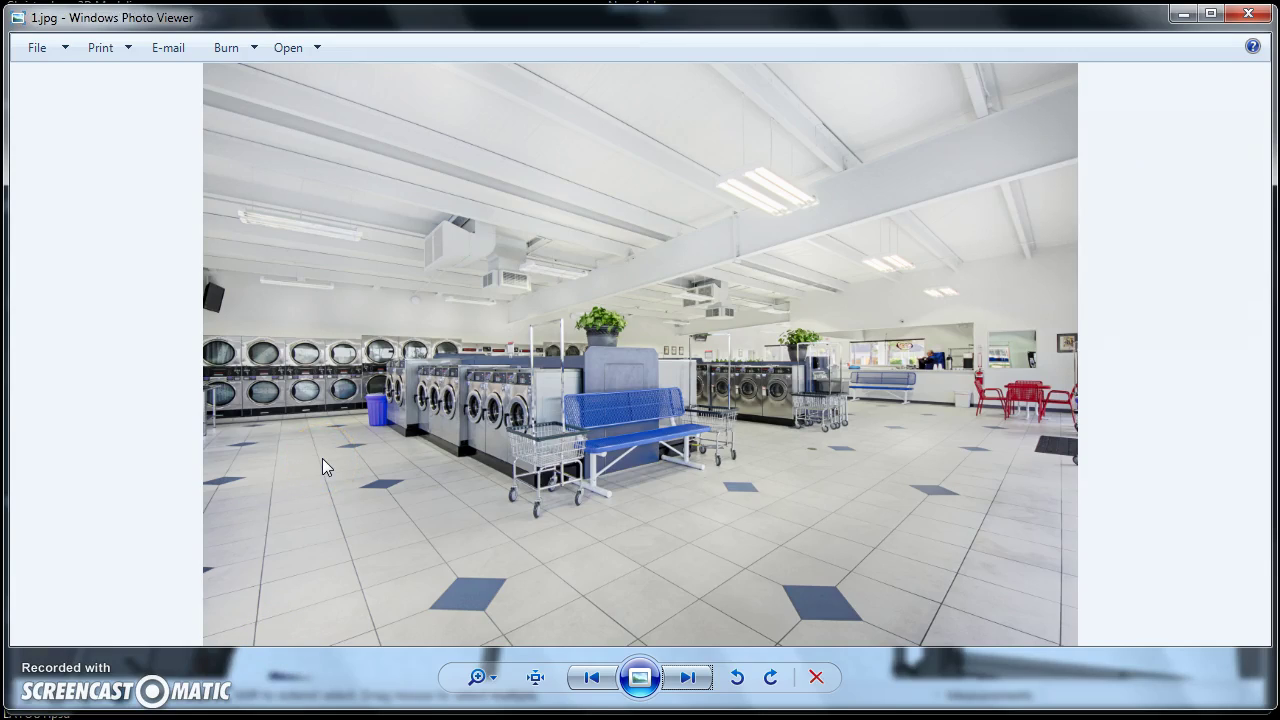